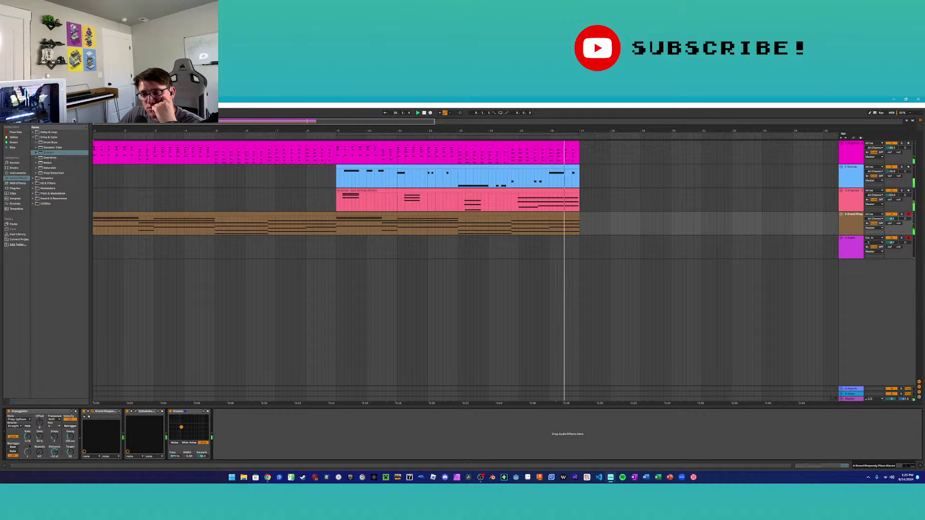
# Audition the Erosion effect on the piano track with adjusted settings and with bypass toggled, and delete the effect
pyautogui.click(418, 113)
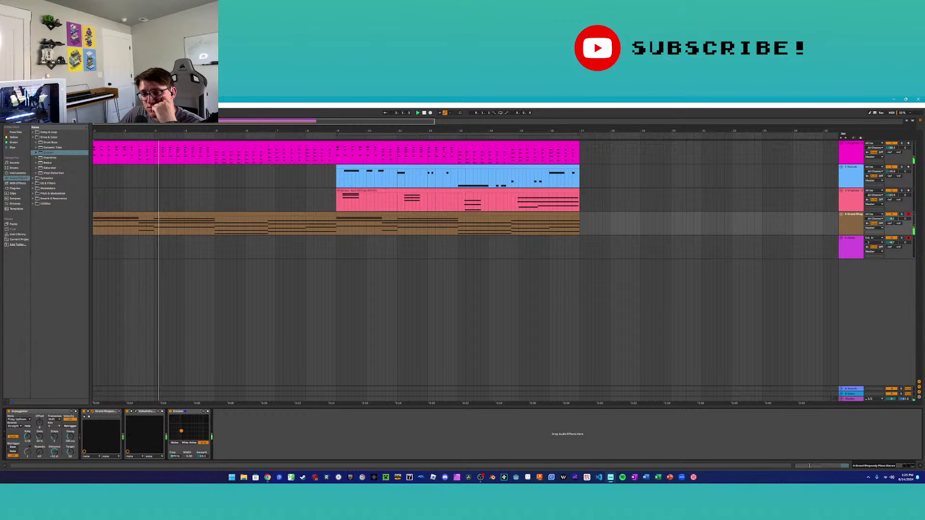
pyautogui.moveTo(181, 431); pyautogui.dragTo(183, 433)
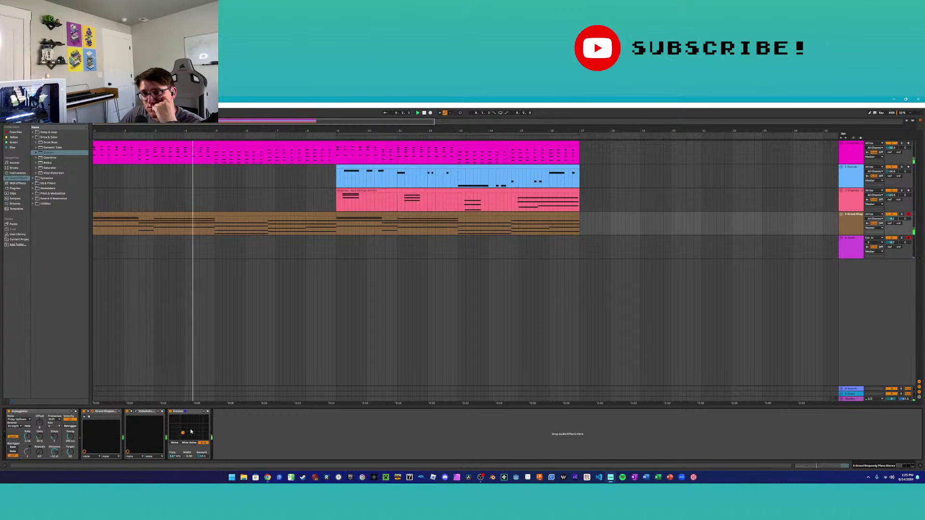
pyautogui.click(171, 411)
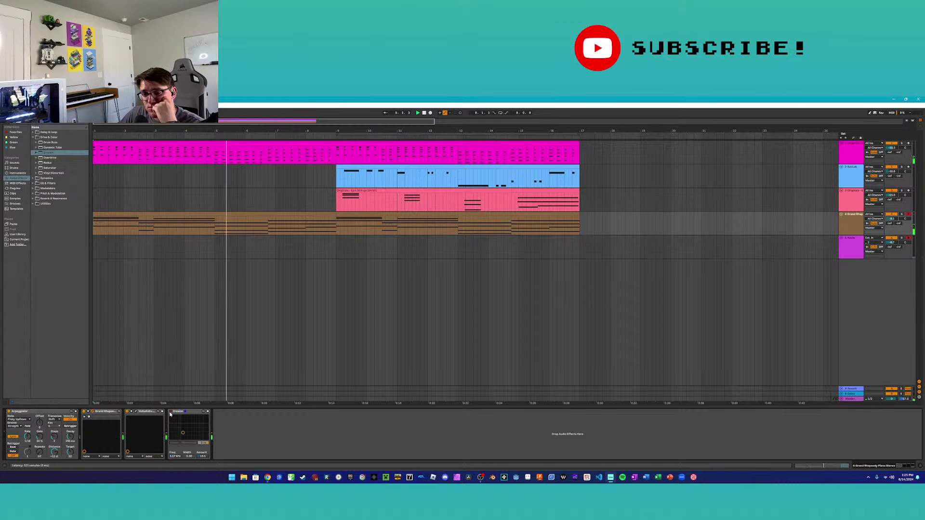
pyautogui.click(170, 412)
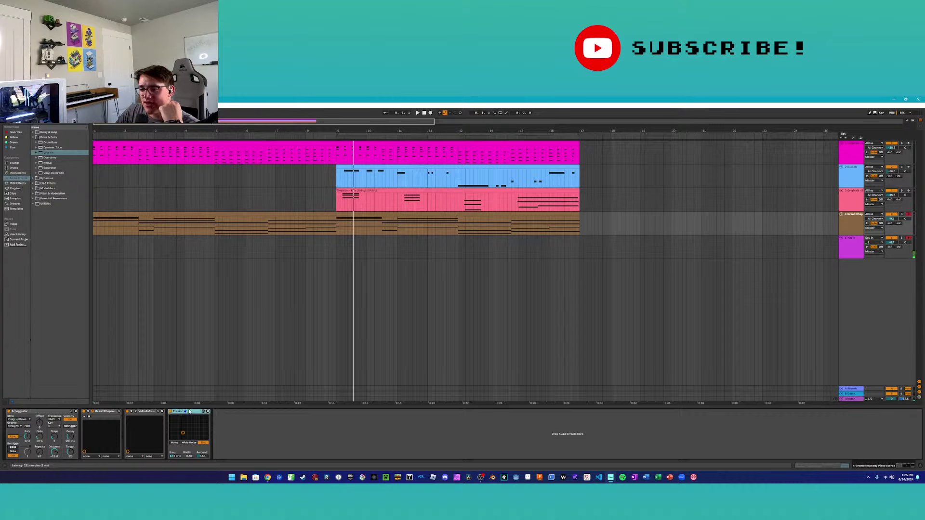
pyautogui.press('Delete')
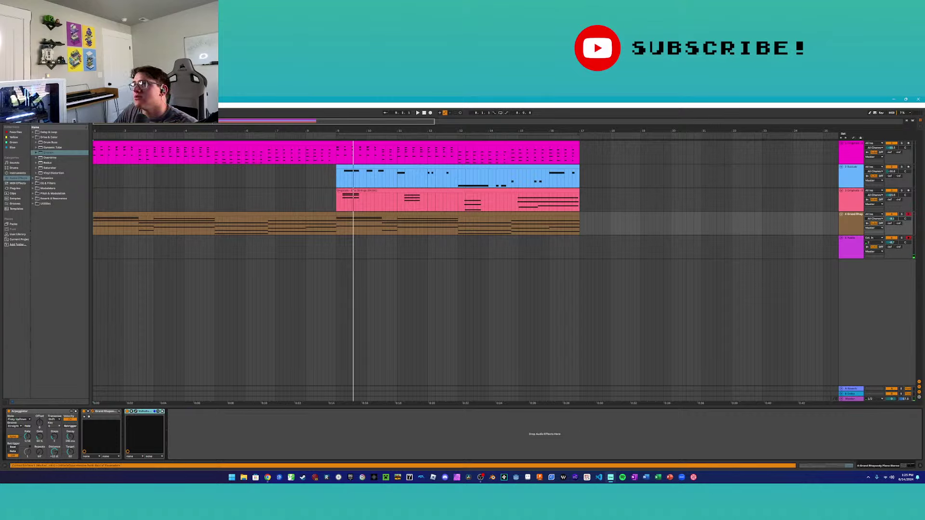
# In the Grand Rhapsody piano plug-in, set the Mix 2 microphone to Ribb121_Medium and Mix 3 to Ribb4038_Room, and audition the sound
pyautogui.click(92, 411)
pyautogui.moveTo(518, 112); pyautogui.dragTo(401, 199)
pyautogui.click(347, 359)
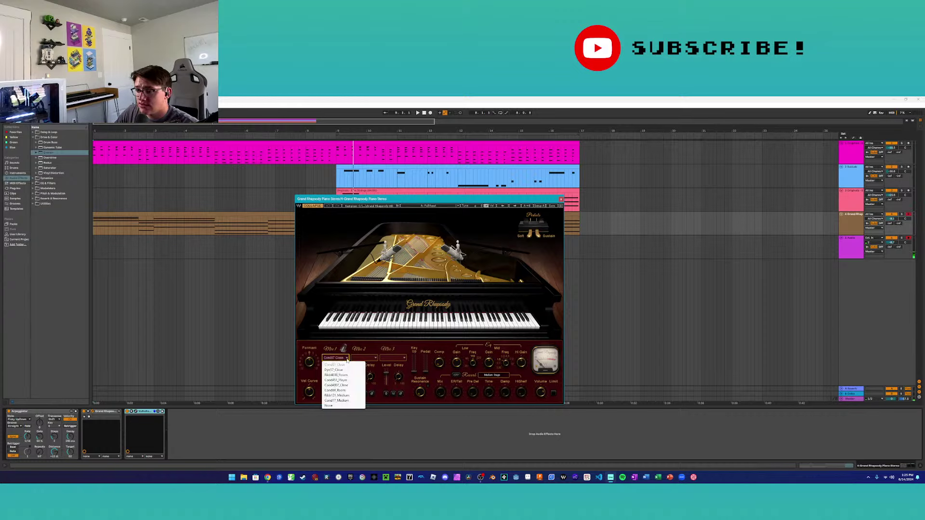
pyautogui.click(372, 359)
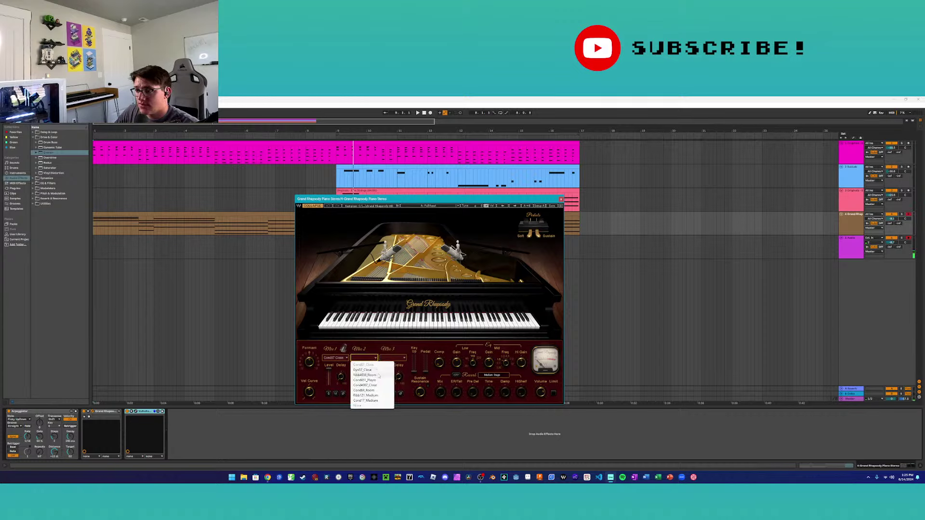
pyautogui.click(366, 395)
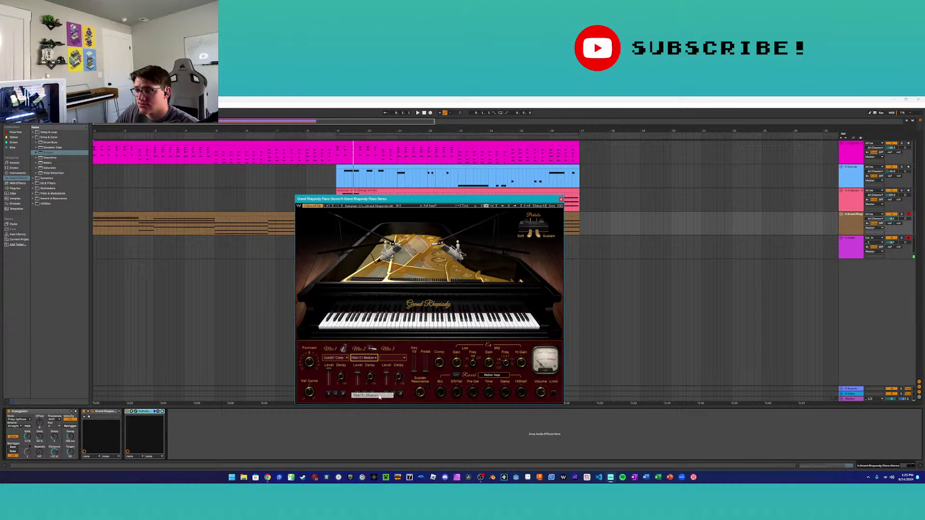
pyautogui.click(395, 359)
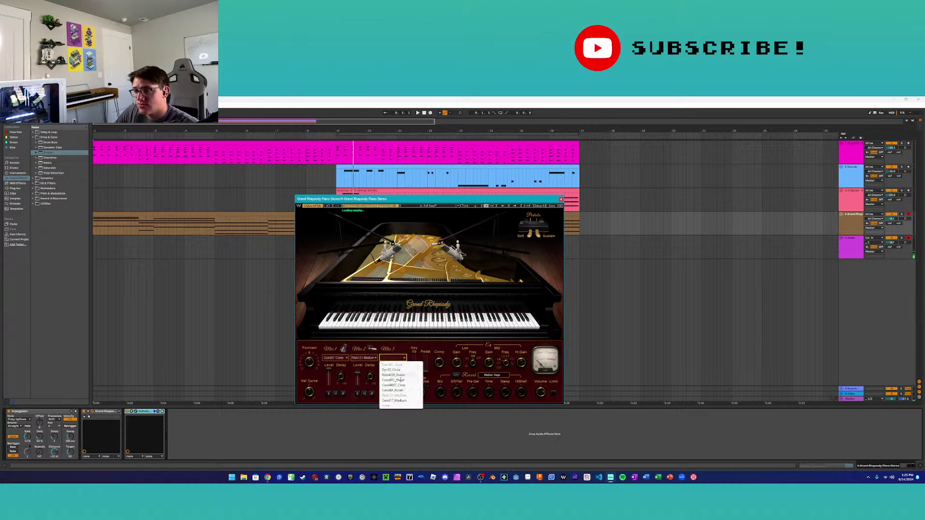
pyautogui.click(400, 376)
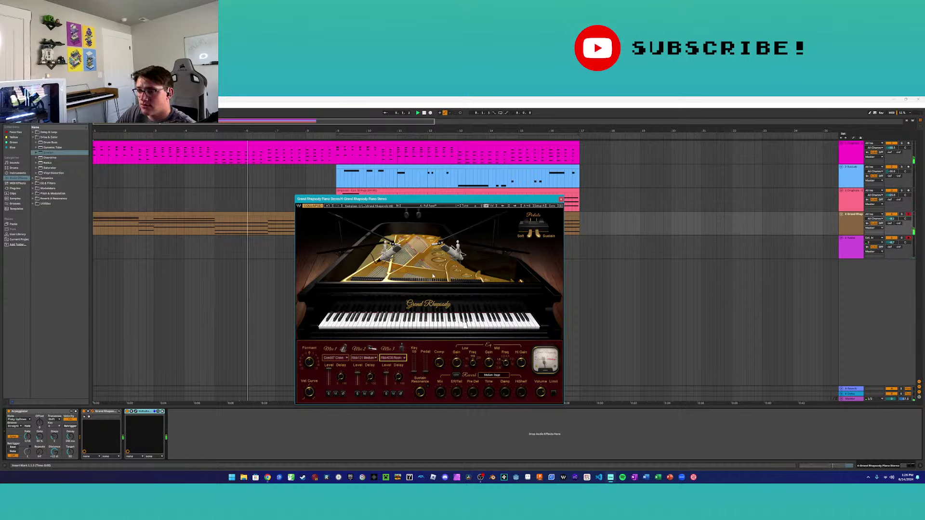
pyautogui.moveTo(429, 198); pyautogui.dragTo(516, 213)
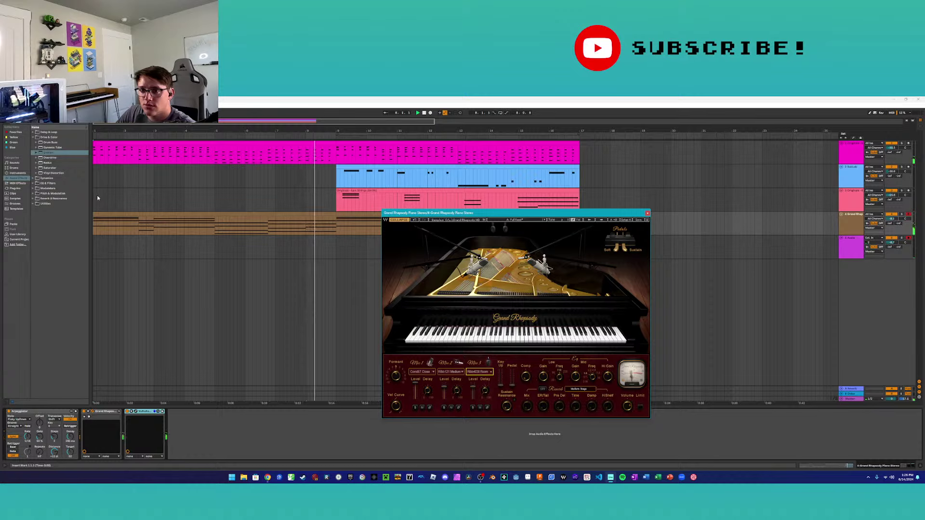
# Stop playback and add the Chorus-Ensemble effect from the Pitch & Modulation category to the piano track
pyautogui.click(424, 113)
pyautogui.click(34, 179)
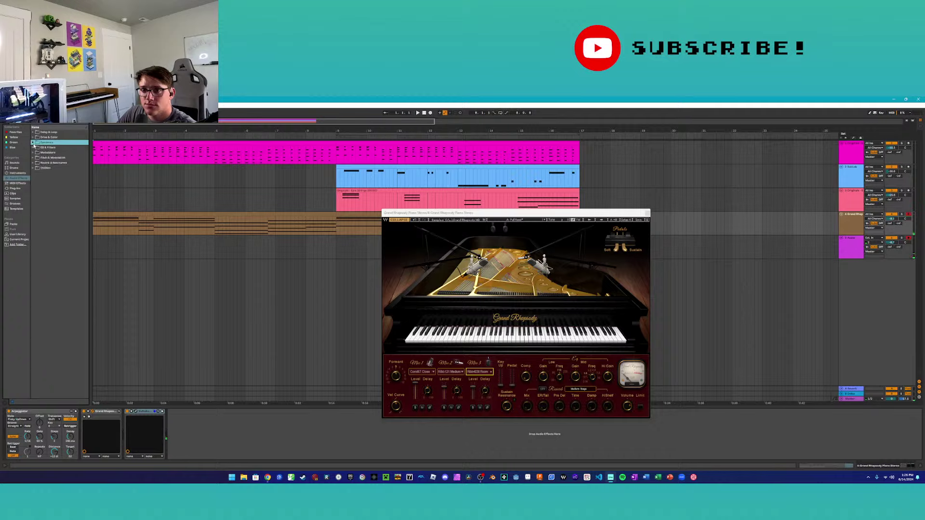
pyautogui.click(33, 147)
pyautogui.click(33, 153)
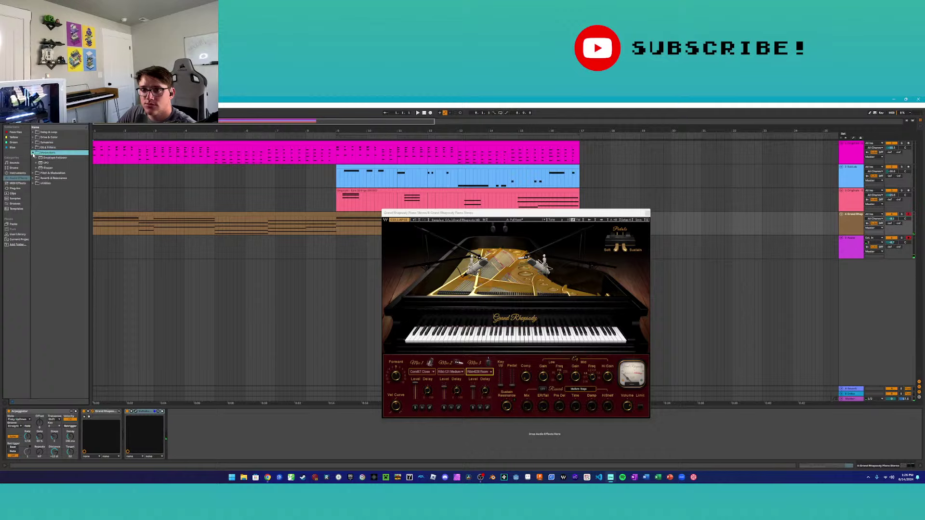
pyautogui.click(32, 157)
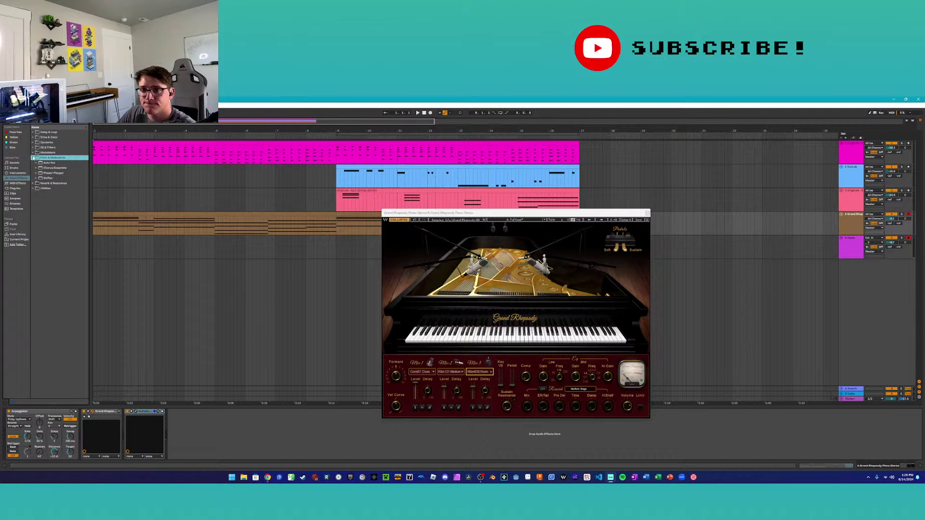
pyautogui.doubleClick(53, 168)
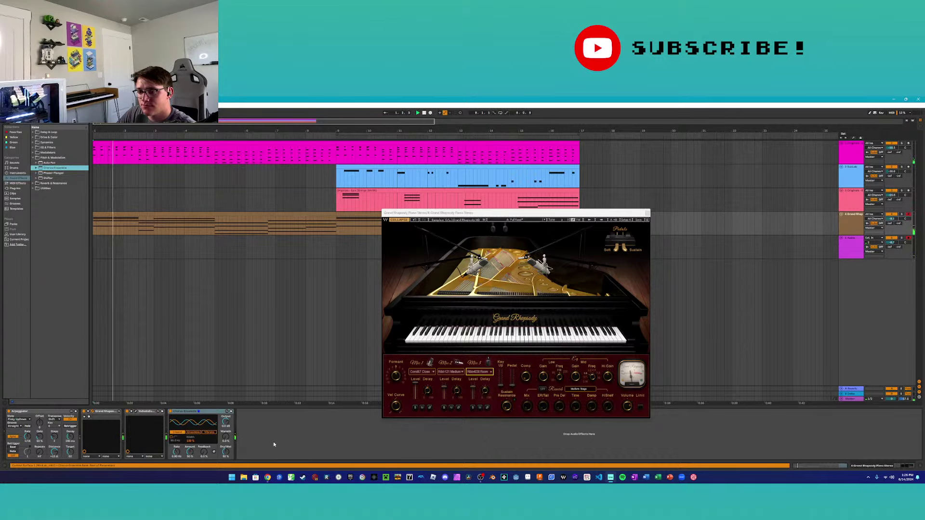
# Adjust the Chorus-Ensemble's mix and modulation amounts during playback, and set its mode to Ensemble
pyautogui.moveTo(230, 456); pyautogui.dragTo(226, 412)
pyautogui.moveTo(226, 452); pyautogui.dragTo(225, 459)
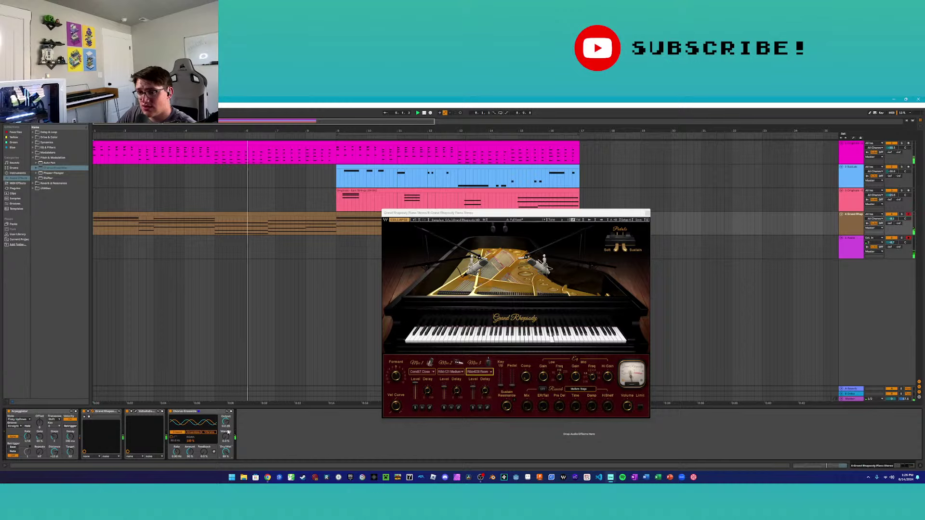
pyautogui.moveTo(178, 454)
pyautogui.mouseDown()
pyautogui.moveTo(179, 444)
pyautogui.moveTo(190, 450)
pyautogui.mouseUp()
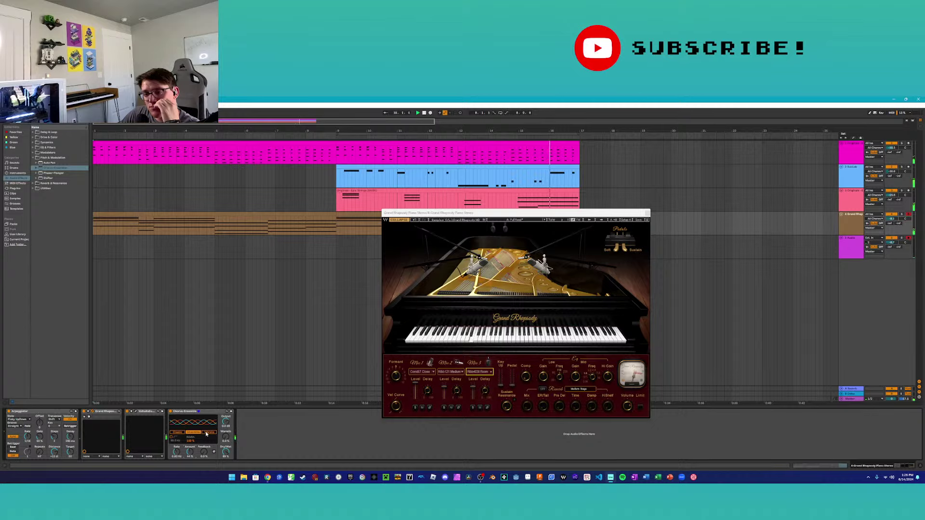
pyautogui.click(418, 113)
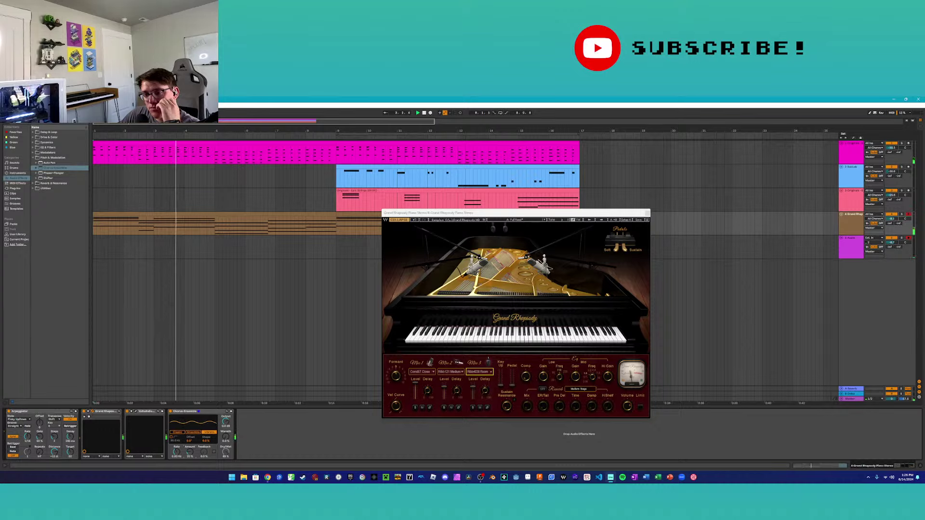
pyautogui.click(193, 432)
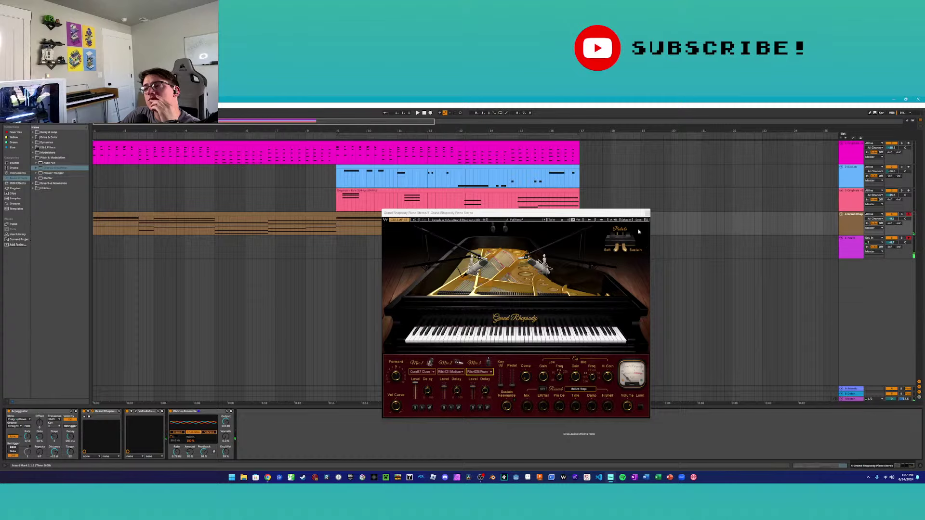
# Close the Grand Rhapsody plug-in window and lower the piano track's volume while the song plays
pyautogui.click(647, 213)
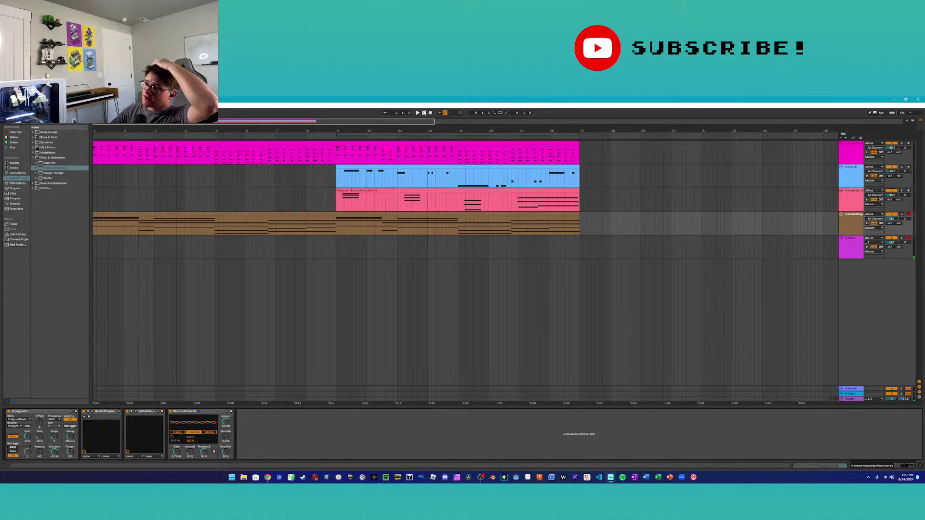
pyautogui.click(417, 112)
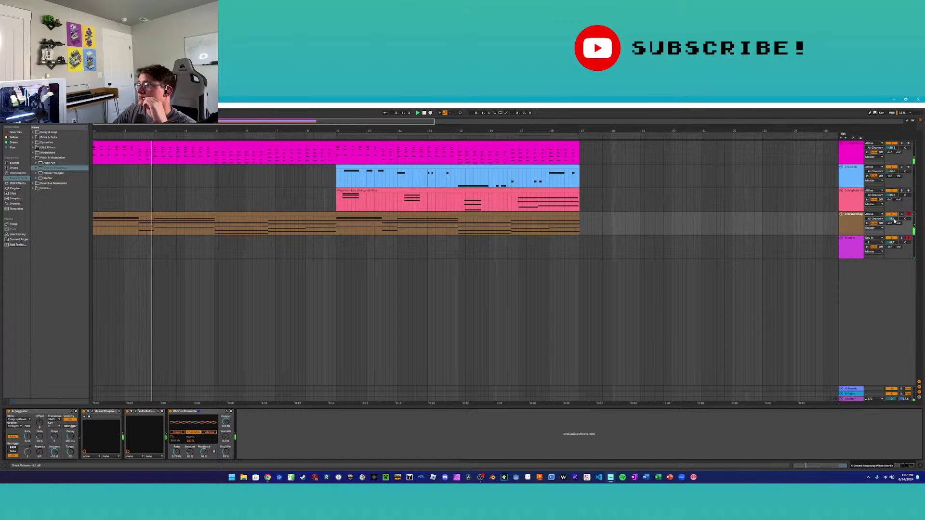
pyautogui.moveTo(892, 218)
pyautogui.mouseDown()
pyautogui.moveTo(892, 229)
pyautogui.moveTo(892, 221)
pyautogui.mouseUp()
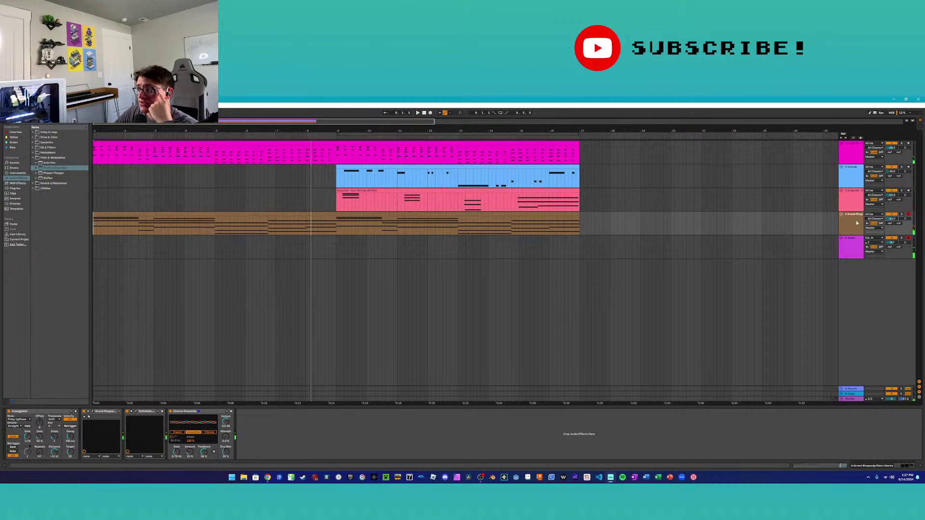
# Try a Shifter effect with an altered pitch setting at the end of the piano track's effect chain
pyautogui.doubleClick(49, 178)
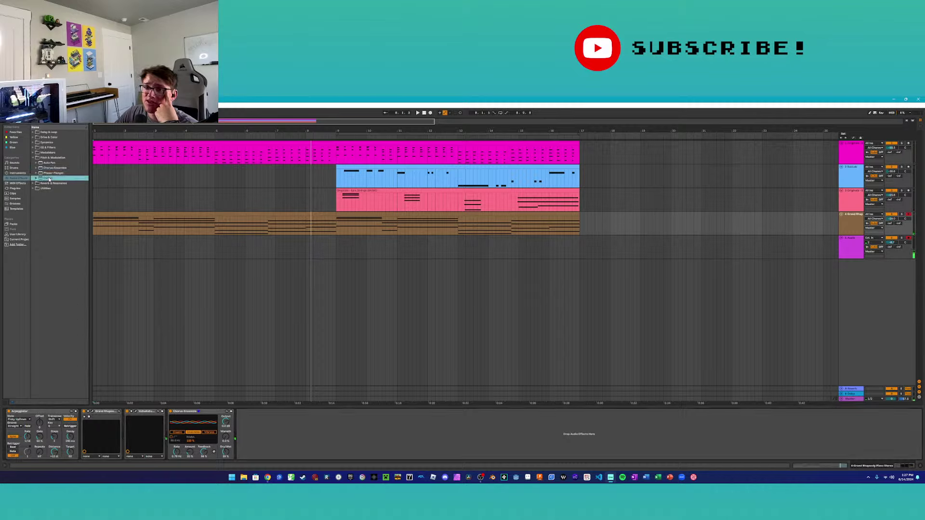
pyautogui.press('space')
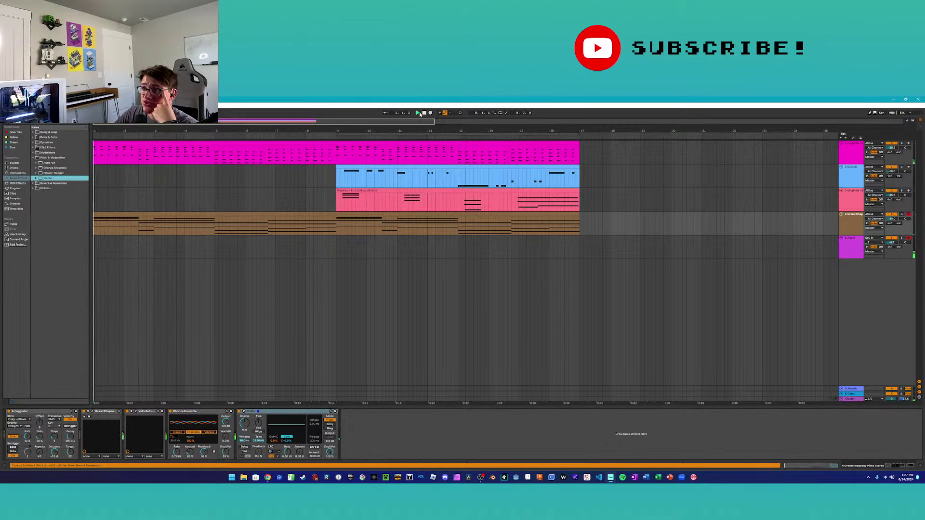
pyautogui.moveTo(249, 426); pyautogui.dragTo(248, 415)
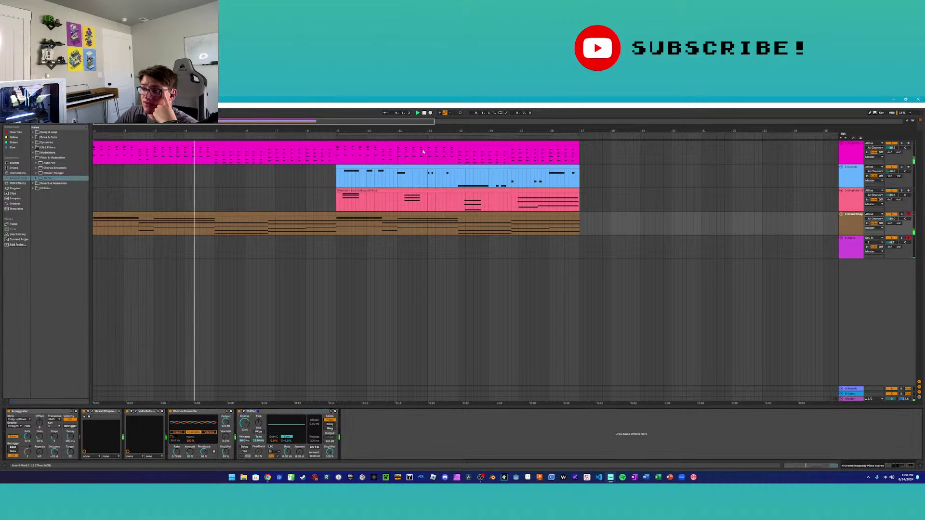
pyautogui.click(424, 112)
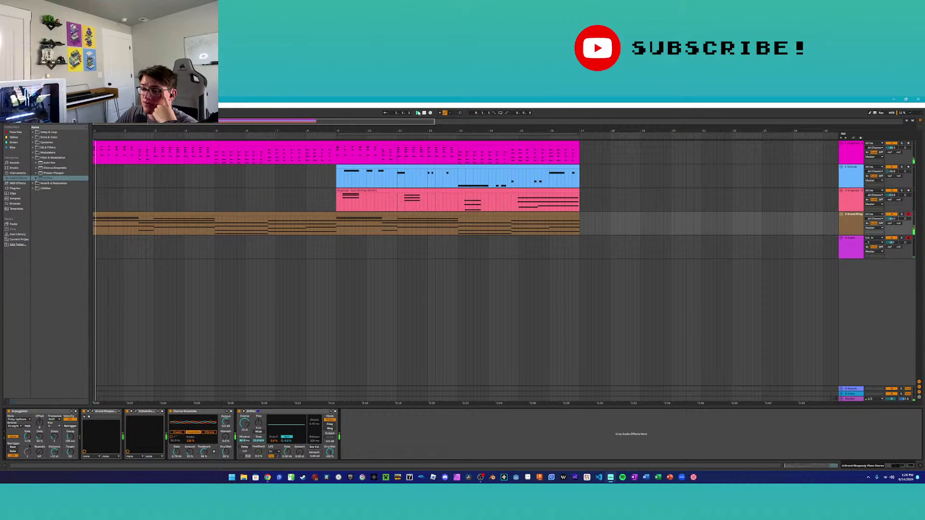
# Set the piano track's ValhallaSupermassive delay to about 235.2 ms and its warp to 100%, and close the plug-in window
pyautogui.click(138, 412)
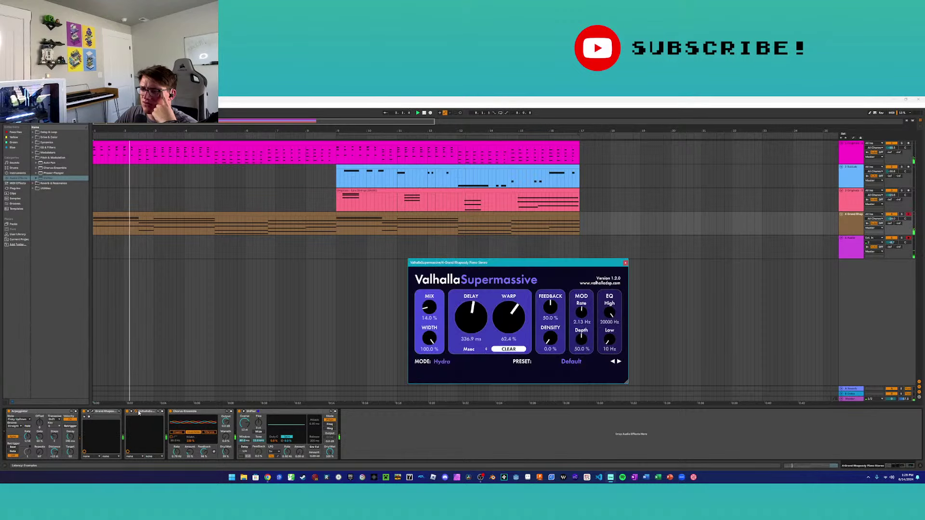
pyautogui.moveTo(471, 318); pyautogui.dragTo(507, 283)
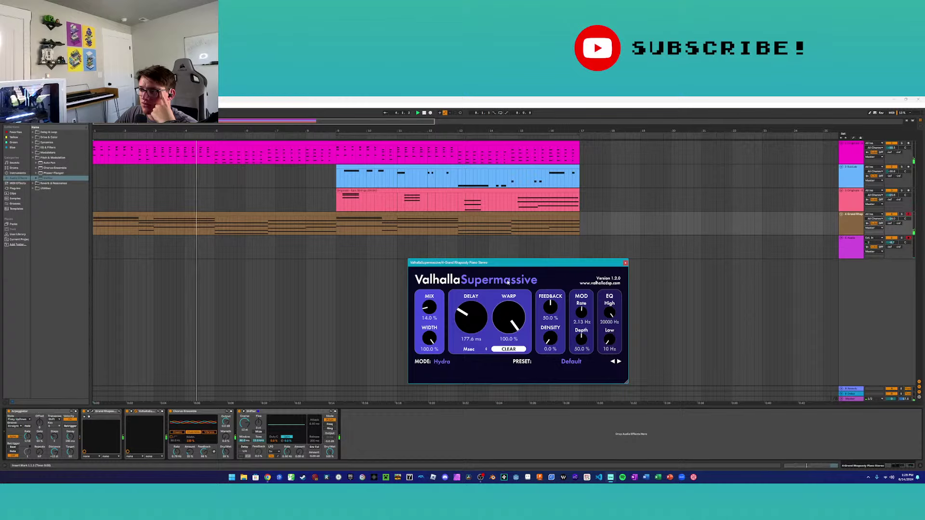
pyautogui.moveTo(472, 319); pyautogui.dragTo(472, 310)
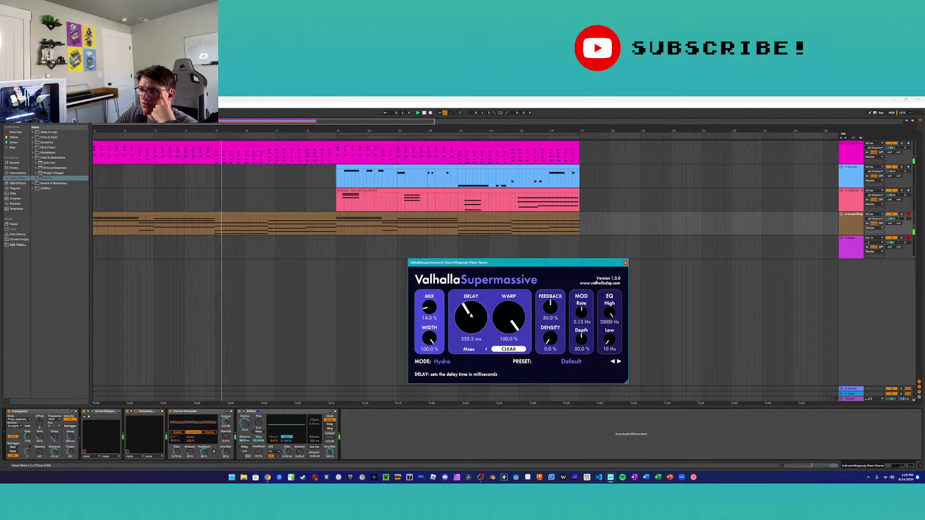
pyautogui.click(258, 424)
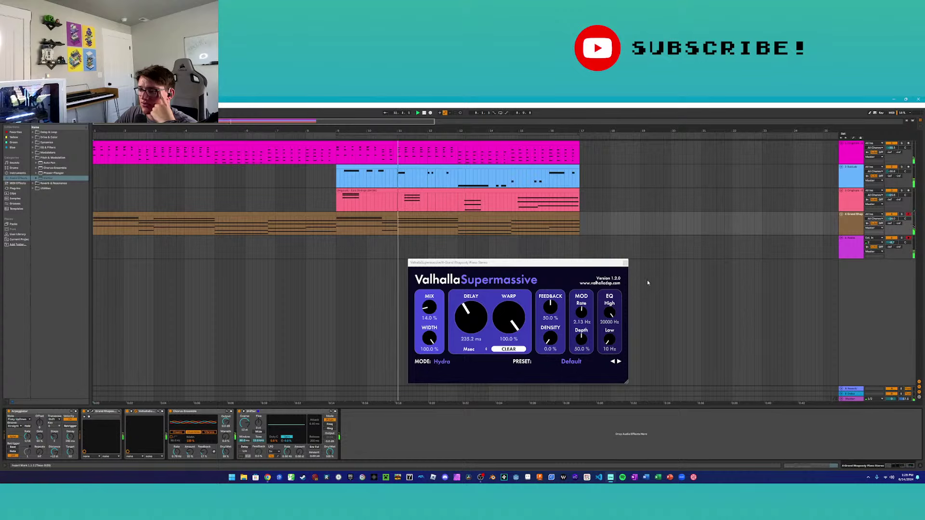
pyautogui.click(625, 263)
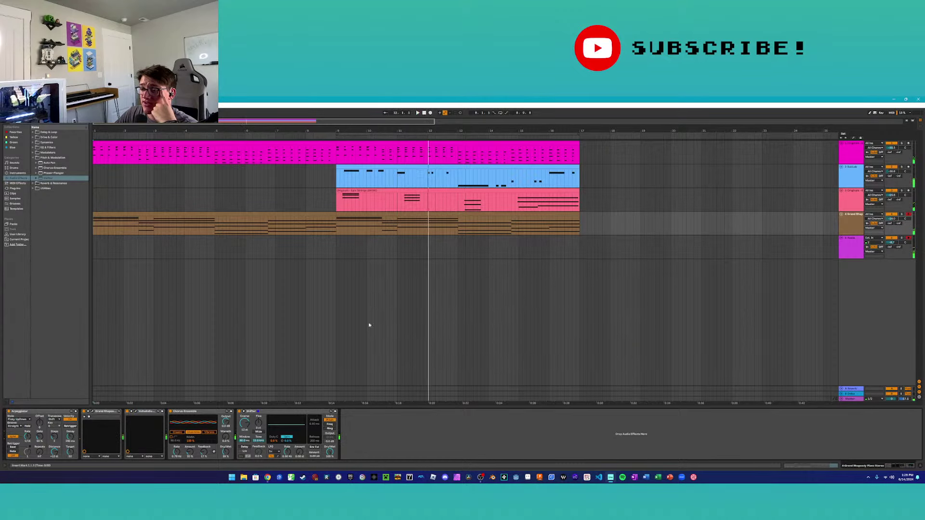
# Delete the Shifter effect from the piano track
pyautogui.click(294, 413)
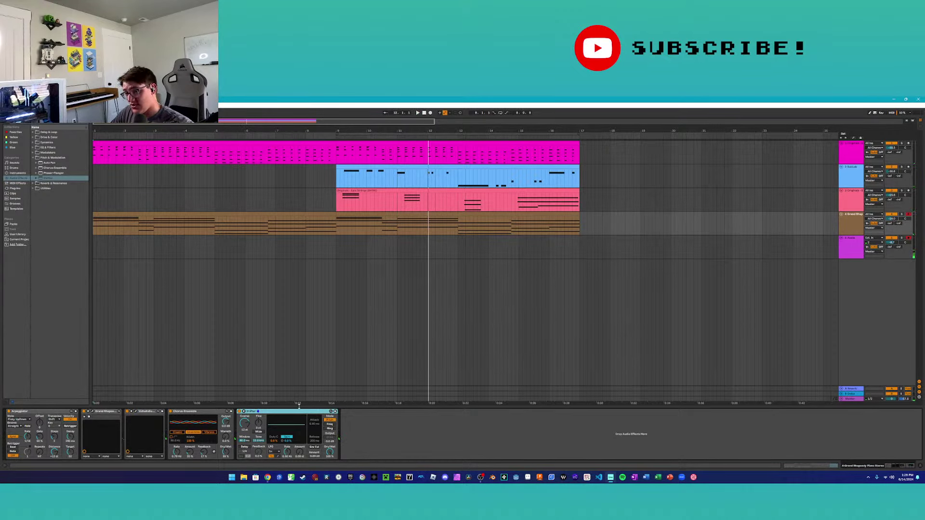
pyautogui.press('Delete')
# Open the piano clip in an enlarged note editor and transpose all its notes up two octaves
pyautogui.click(264, 215)
pyautogui.press('space')
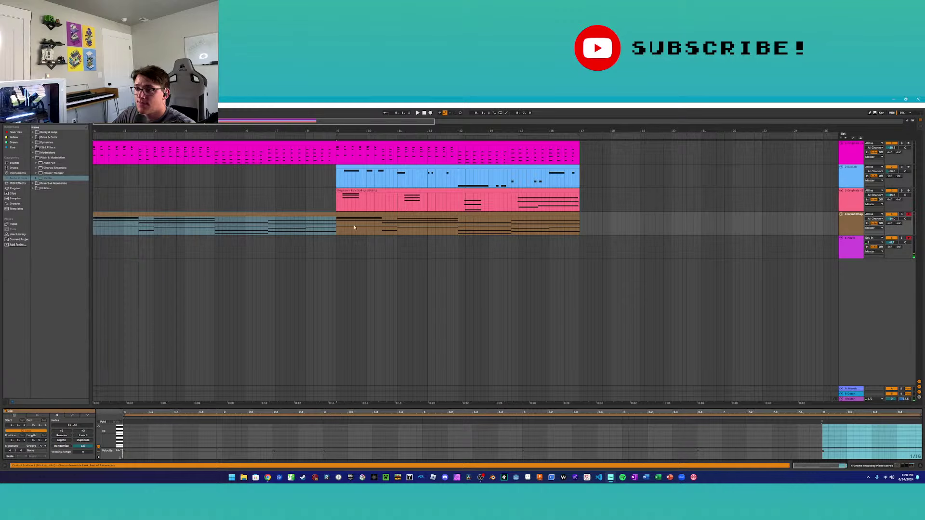
pyautogui.moveTo(495, 408); pyautogui.dragTo(495, 211)
pyautogui.moveTo(180, 314); pyautogui.dragTo(867, 417)
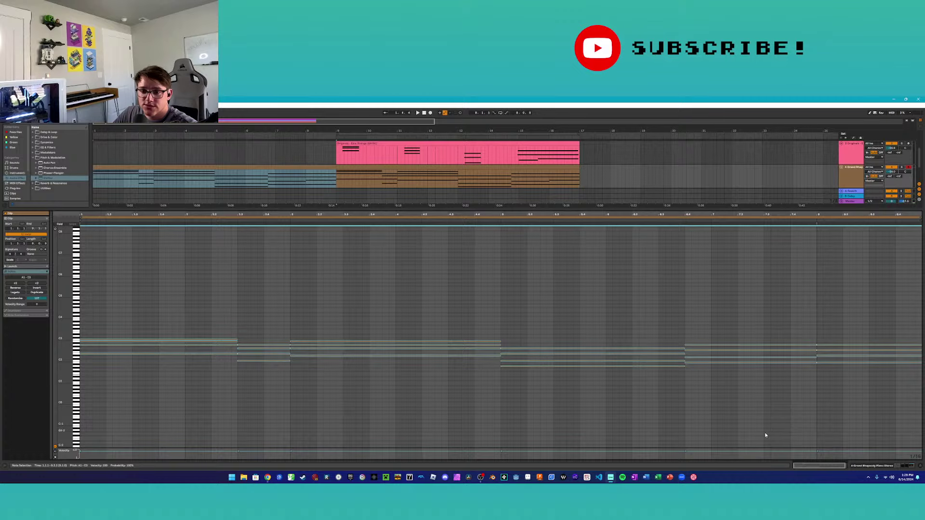
pyautogui.press('Up')
pyautogui.press('Up')
pyautogui.press('Up')
pyautogui.press('Up')
pyautogui.press('Up')
pyautogui.press('Up')
pyautogui.press('Up')
pyautogui.press('Up')
pyautogui.press('Up')
pyautogui.press('Up')
pyautogui.press('Up')
pyautogui.press('Up')
pyautogui.press('Up')
pyautogui.press('Up')
pyautogui.press('Up')
pyautogui.press('Up')
pyautogui.press('Up')
pyautogui.press('Up')
pyautogui.press('Up')
pyautogui.press('Up')
pyautogui.press('Up')
pyautogui.press('Up')
pyautogui.press('Up')
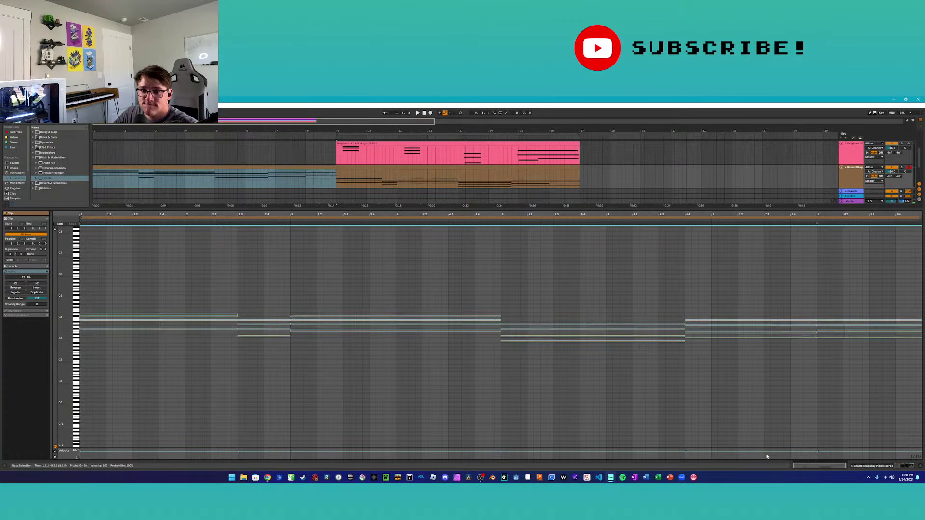
pyautogui.press('Up')
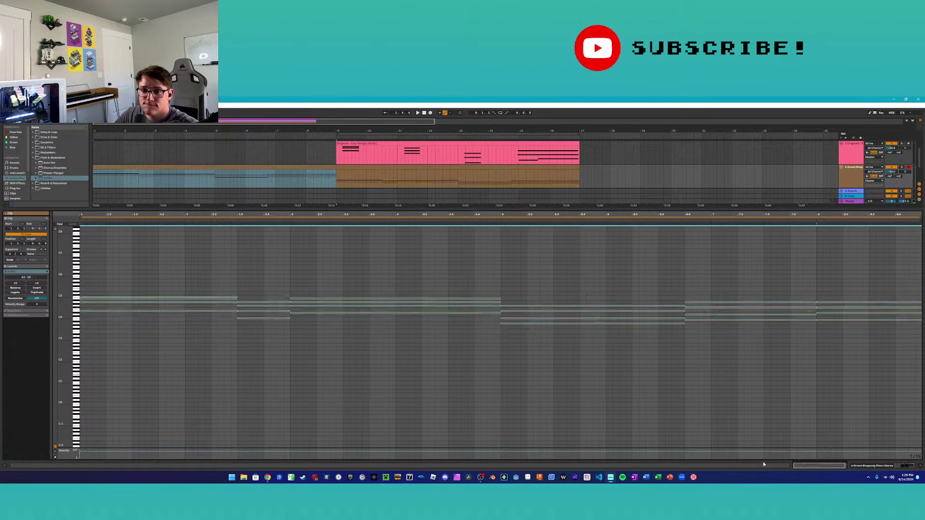
# Play back the transposed piano part, collapse the note editor, and readjust the Chorus-Ensemble effect on the piano track
pyautogui.press('space')
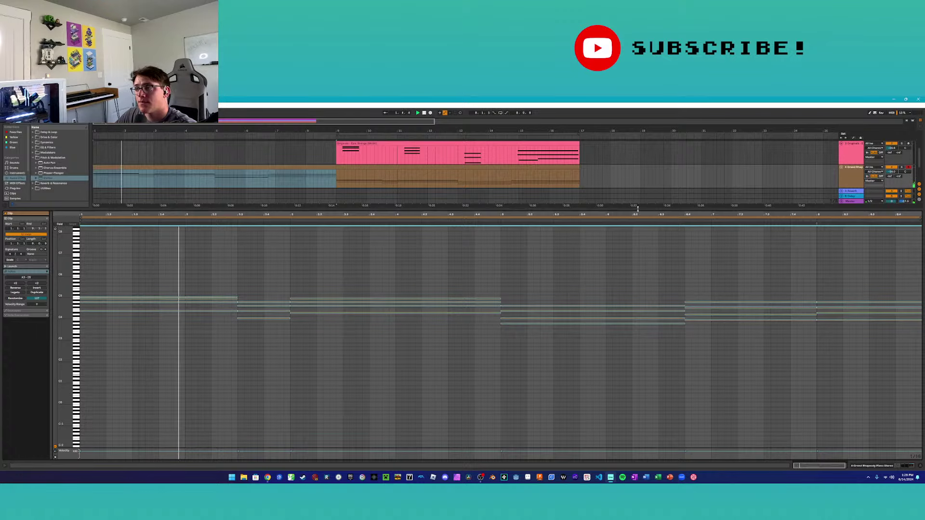
pyautogui.moveTo(636, 210); pyautogui.dragTo(600, 455)
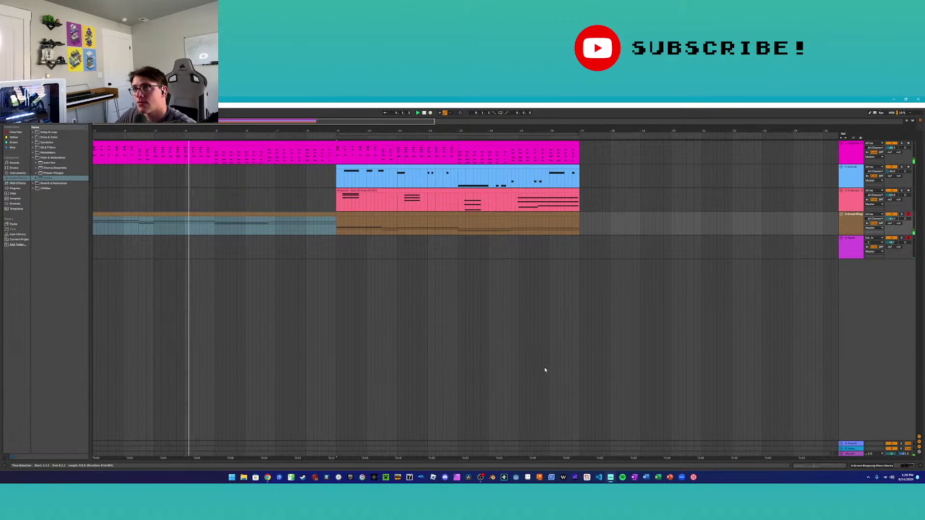
pyautogui.click(859, 229)
pyautogui.click(859, 228)
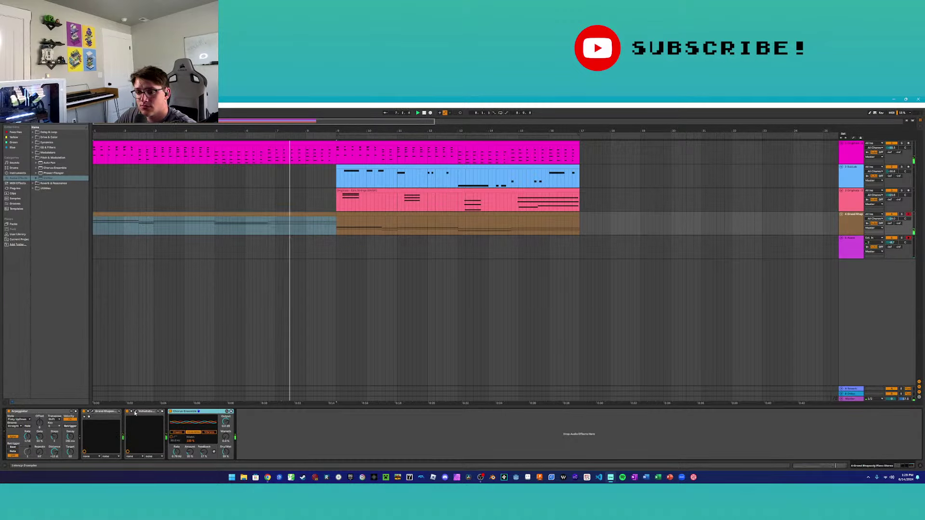
pyautogui.moveTo(192, 444); pyautogui.dragTo(192, 429)
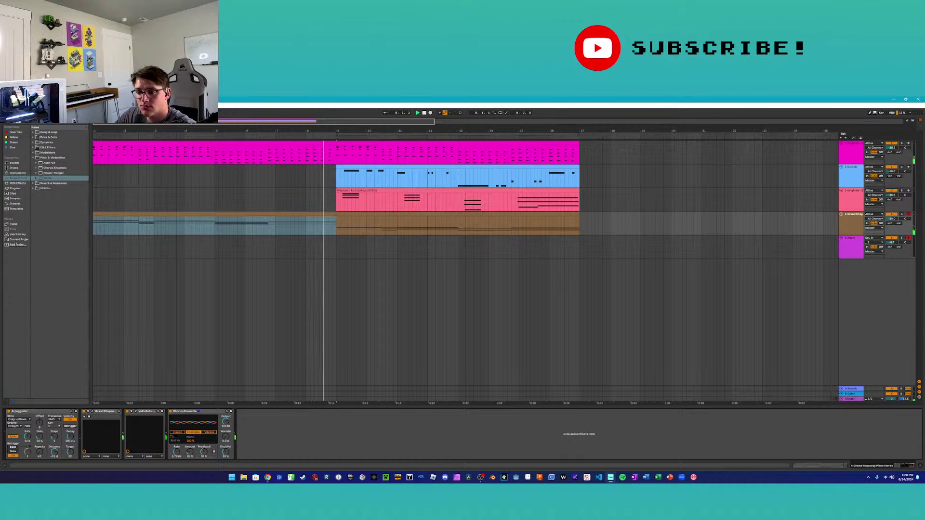